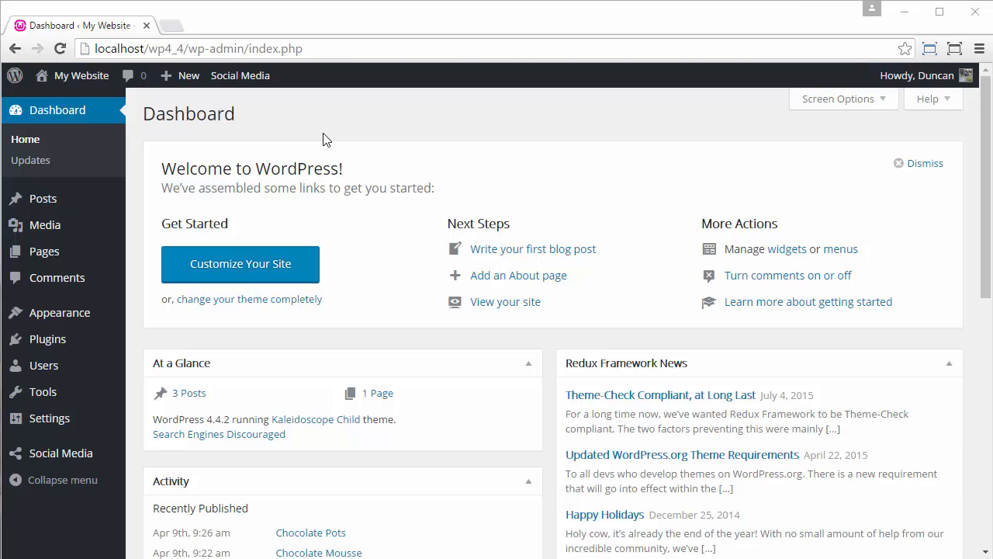
- Open the theme customizer's Site Identity settings and set the site title to "Kaleidoscope"
left_click(80, 315)
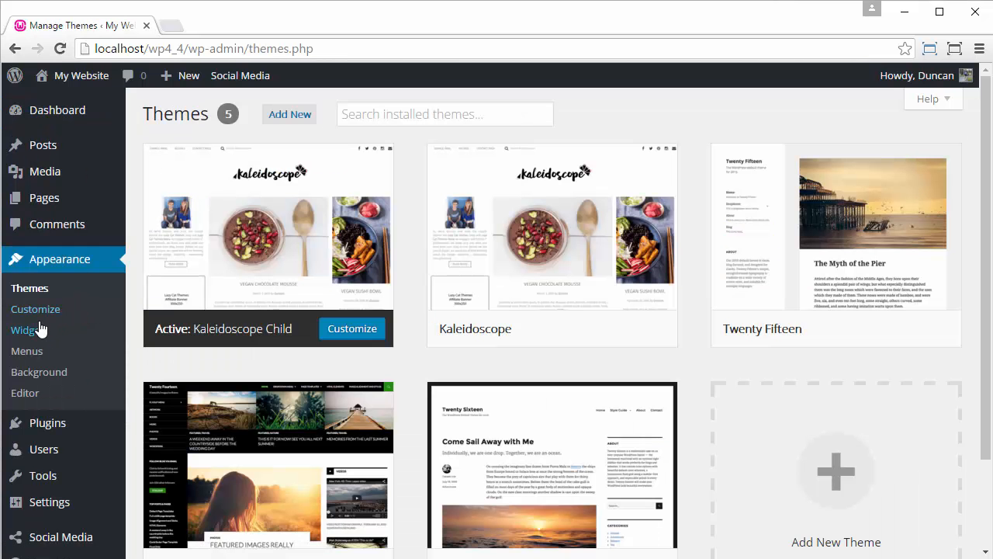
left_click(40, 310)
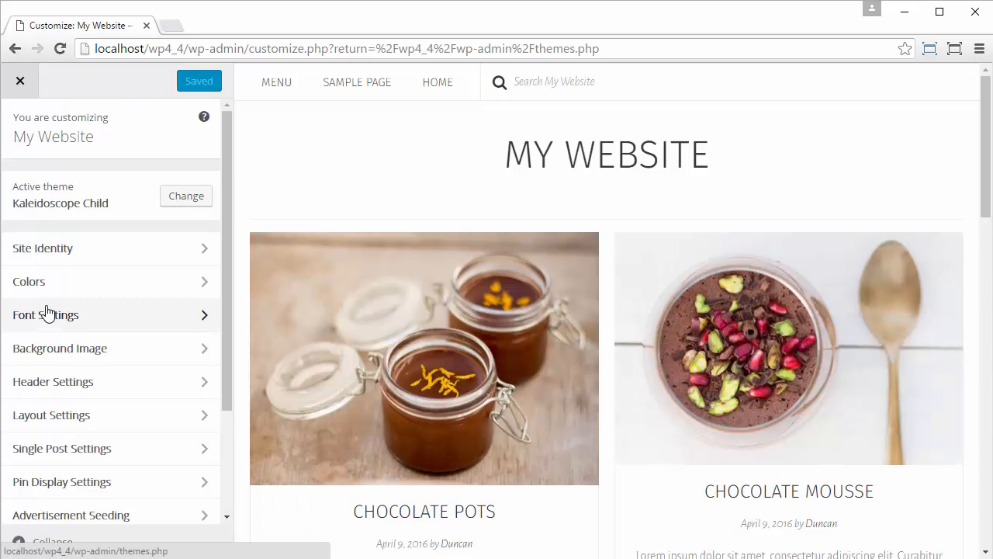
left_click(145, 245)
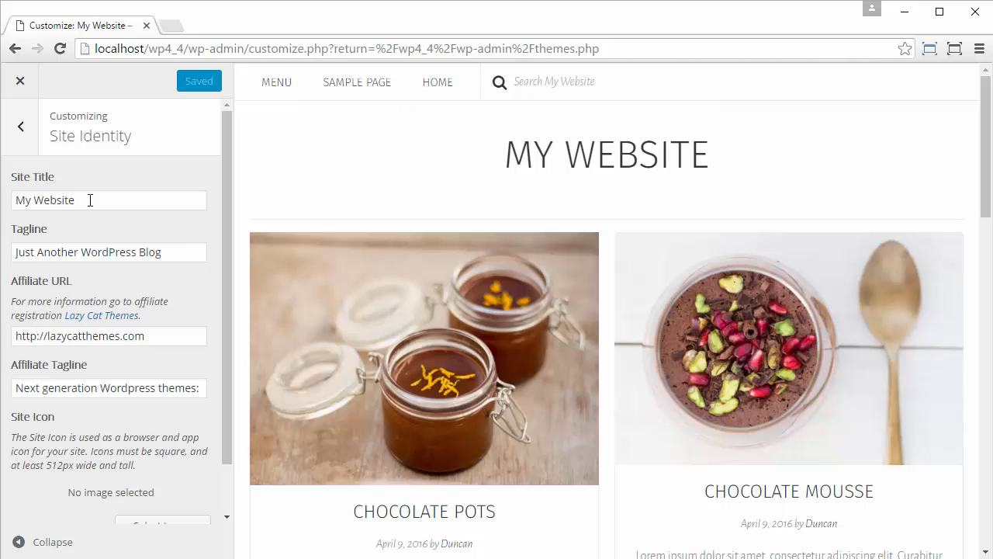
left_click(90, 199)
key("ctrl+a")
type("Kalei")
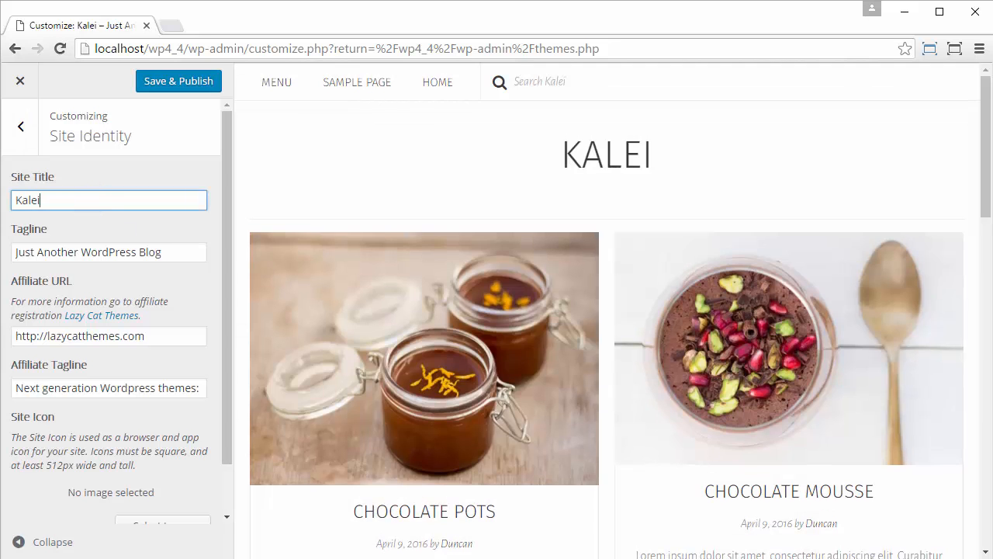
type("doscope")
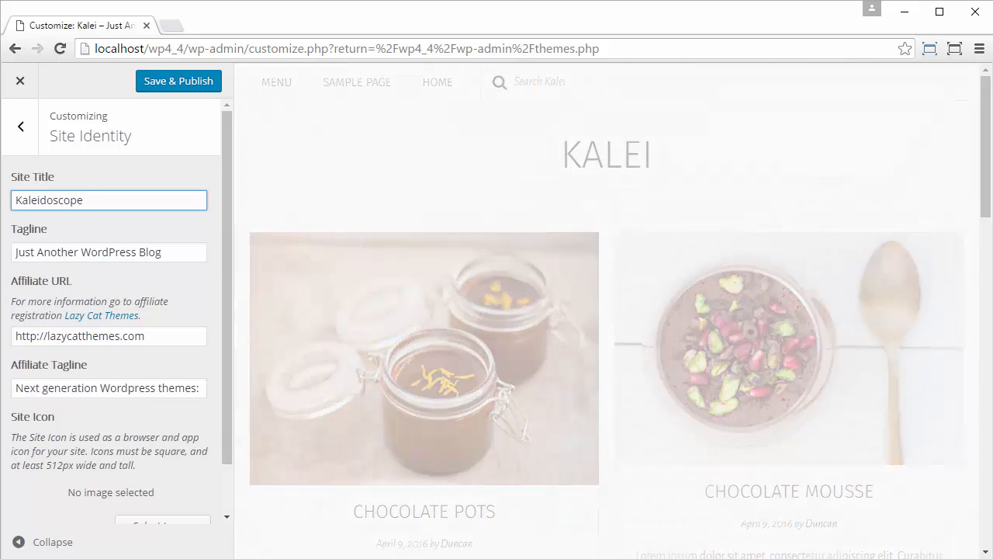
- Set the tagline to "A kaleidoscope of fabulous recipes" and publish the site identity changes
key("Tab")
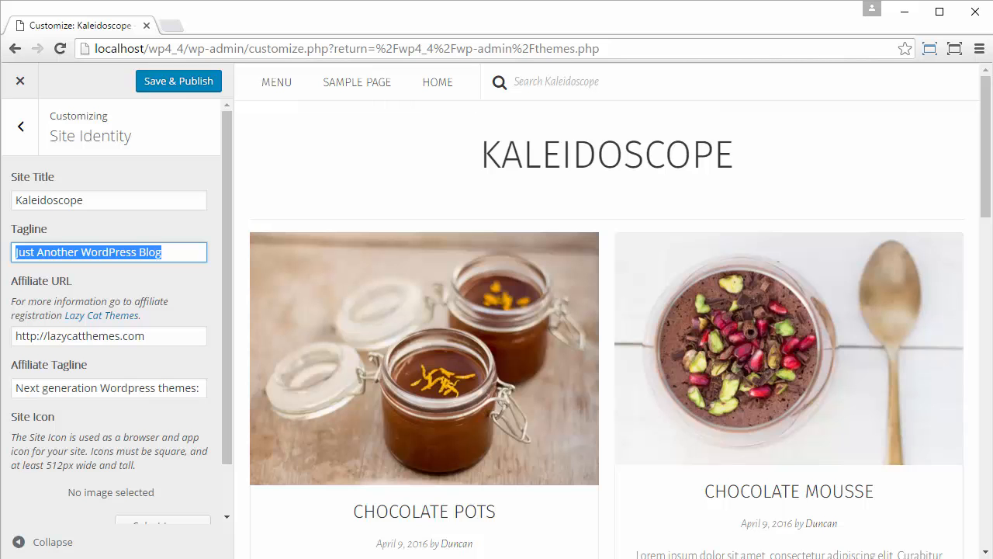
type("A kalei")
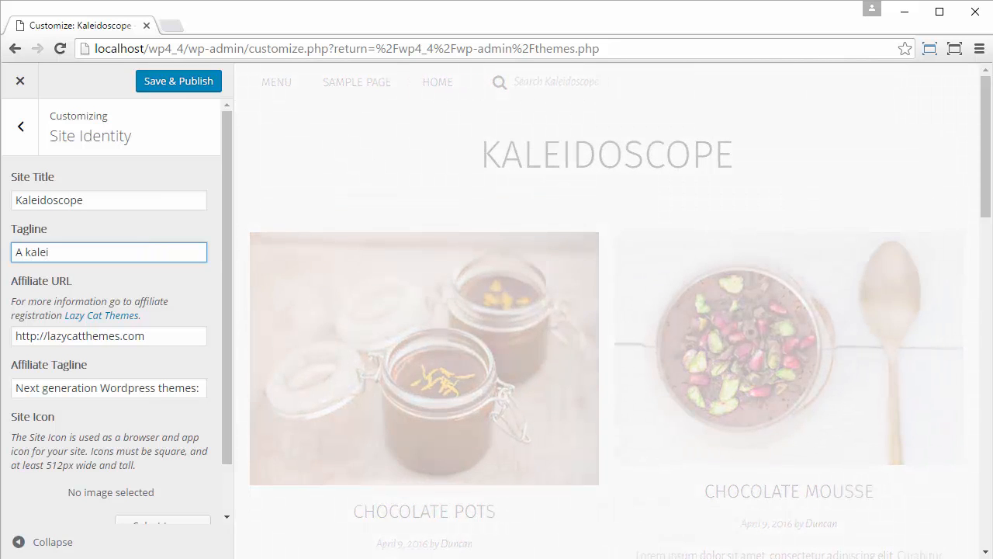
type("doscope of ")
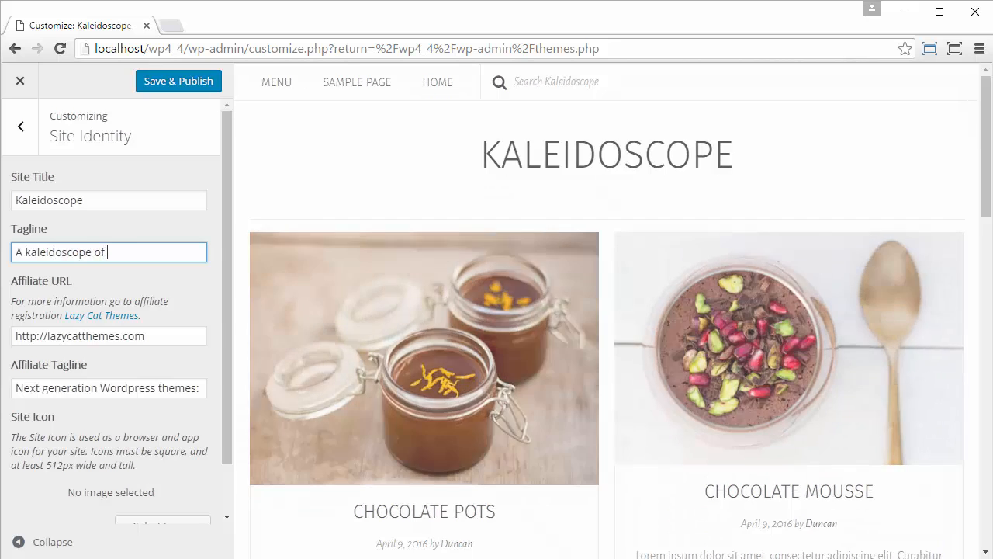
type("fabulous recipes")
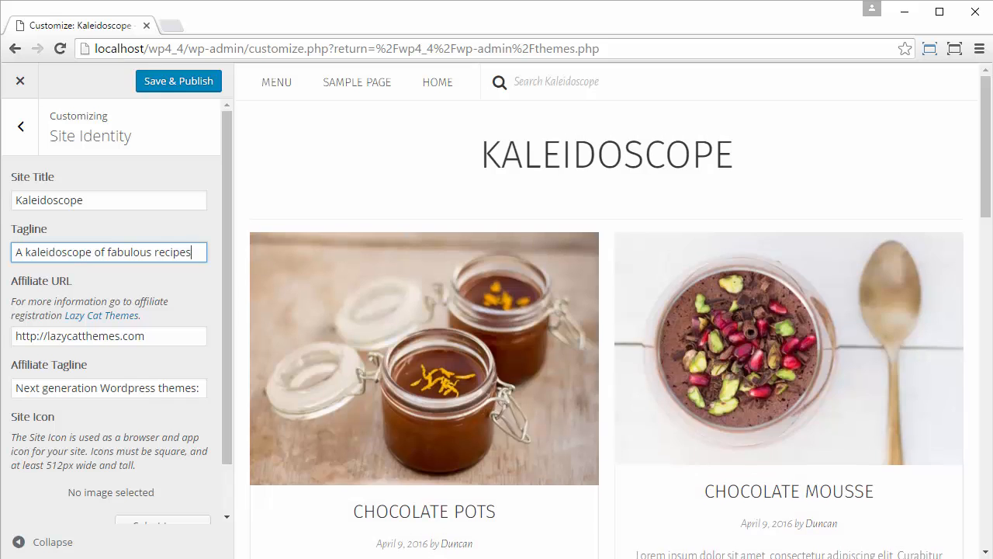
left_click(186, 82)
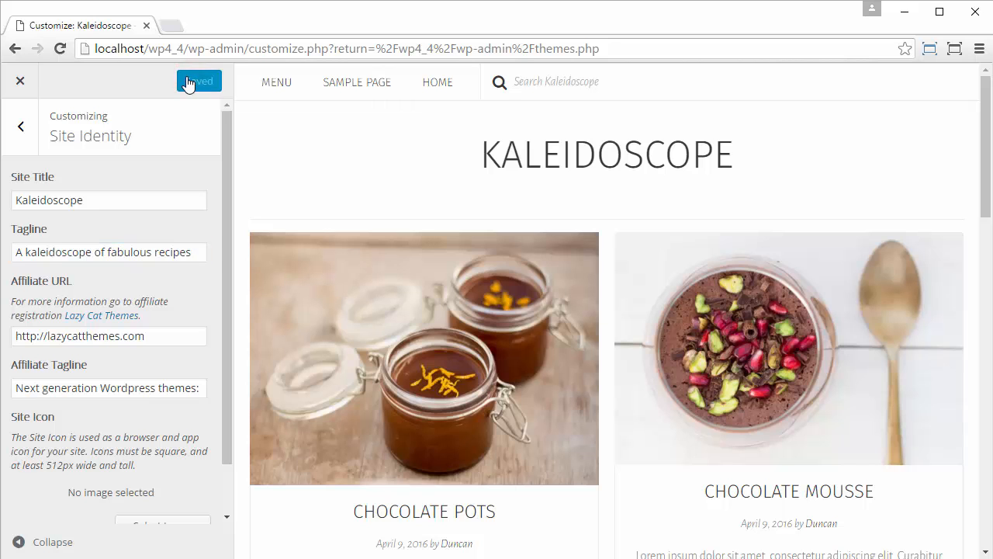
- Leave the customizer, check the live site in a separate browser tab, and return to the themes page
left_click(19, 80)
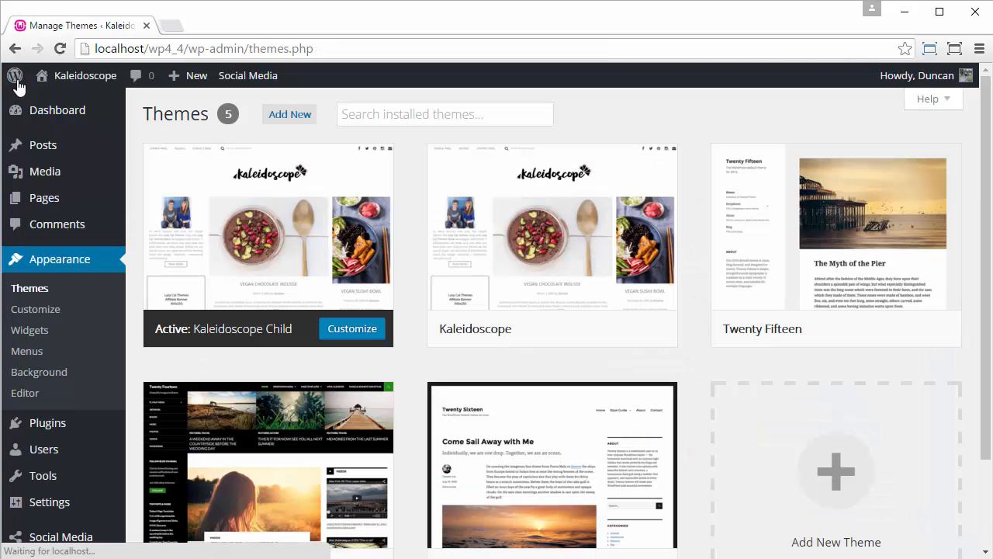
mouse_move(66, 87)
middle_click(39, 78)
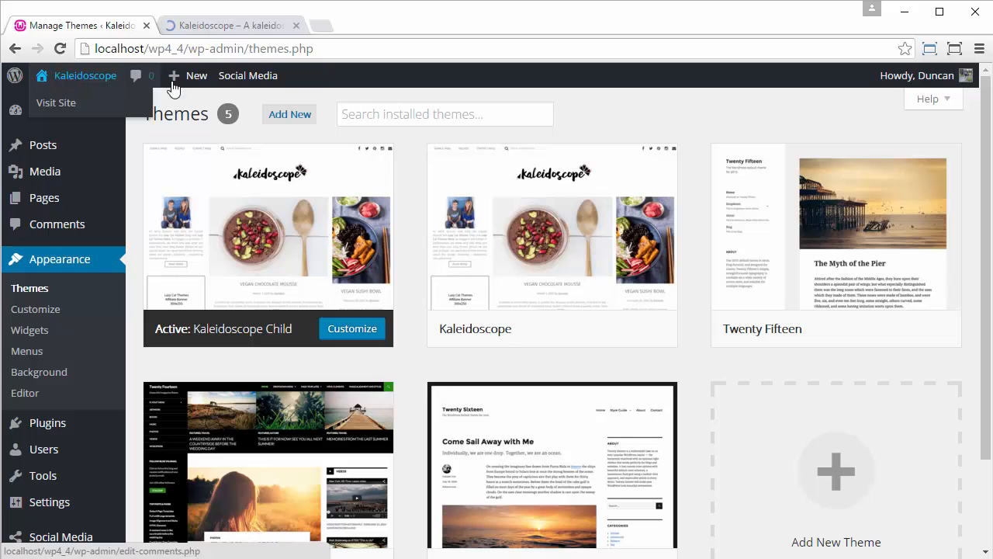
left_click(263, 19)
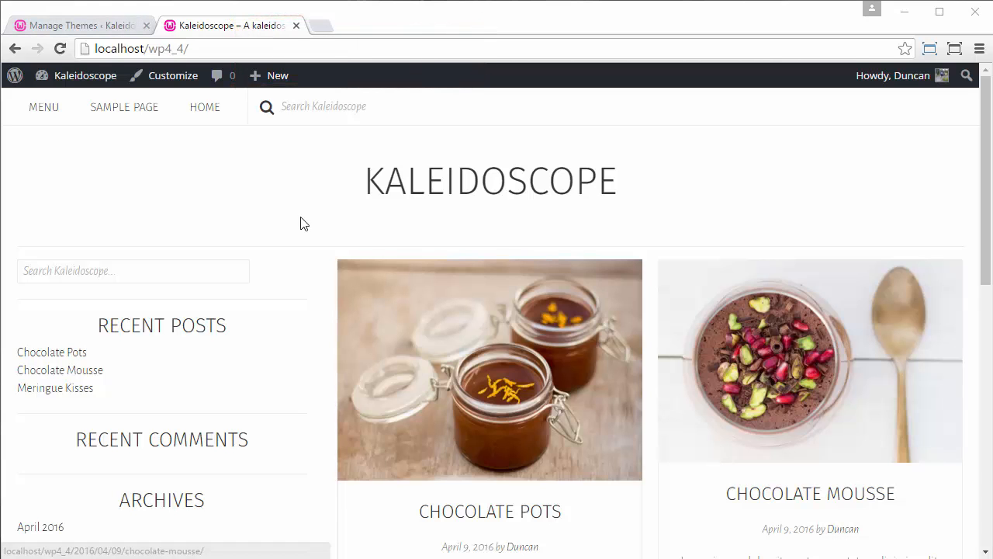
left_click(104, 24)
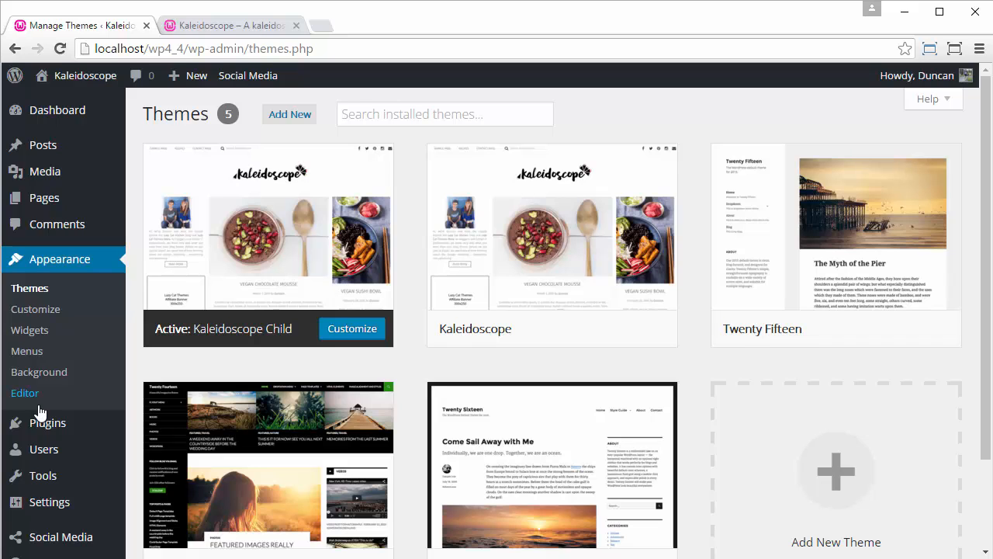
- Upload kaleidoscope-main-logo.png from the Kaleidoscope Logos folder and choose it as the header logo in the customizer's Header Settings
left_click(37, 309)
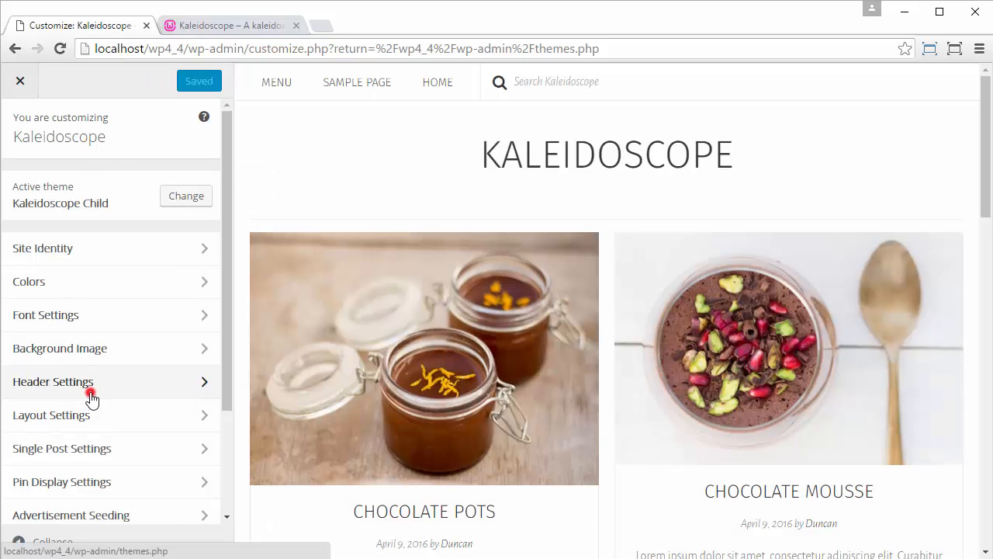
left_click(90, 397)
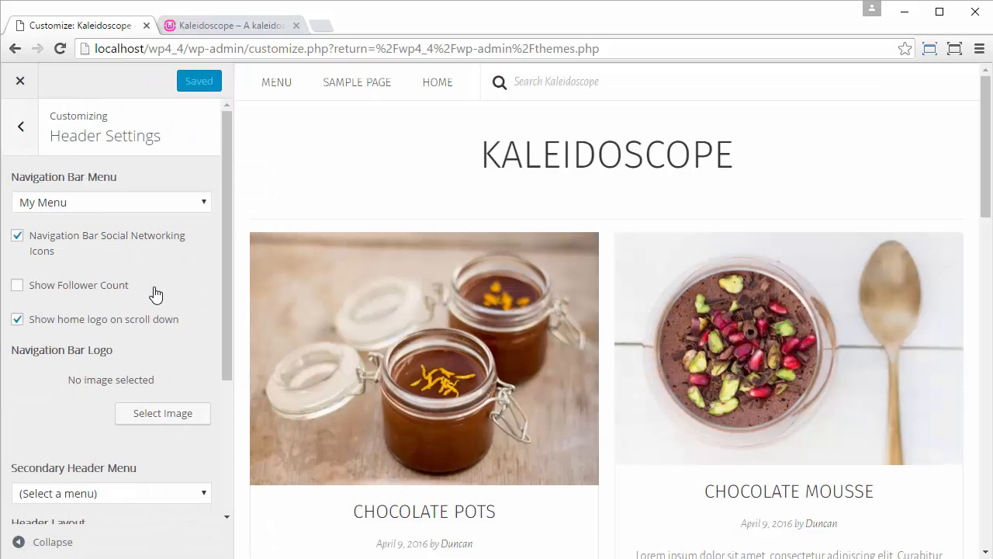
scroll(155, 293, "down", 3)
left_click(153, 439)
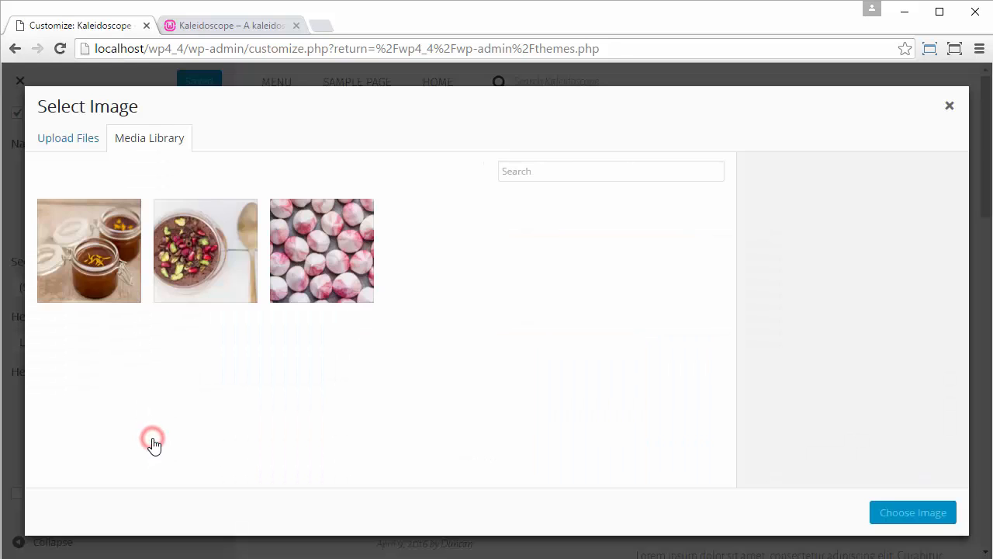
left_click(59, 141)
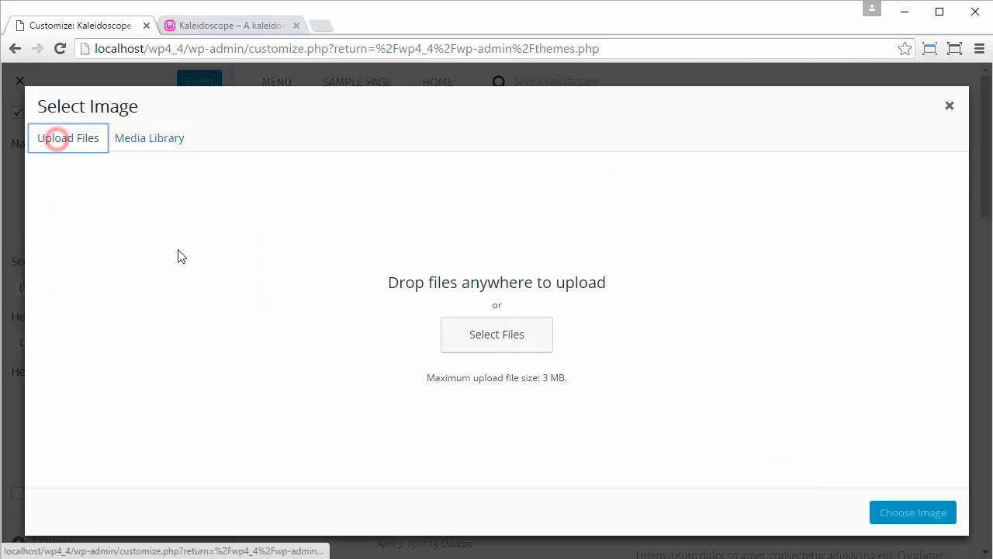
left_click(497, 336)
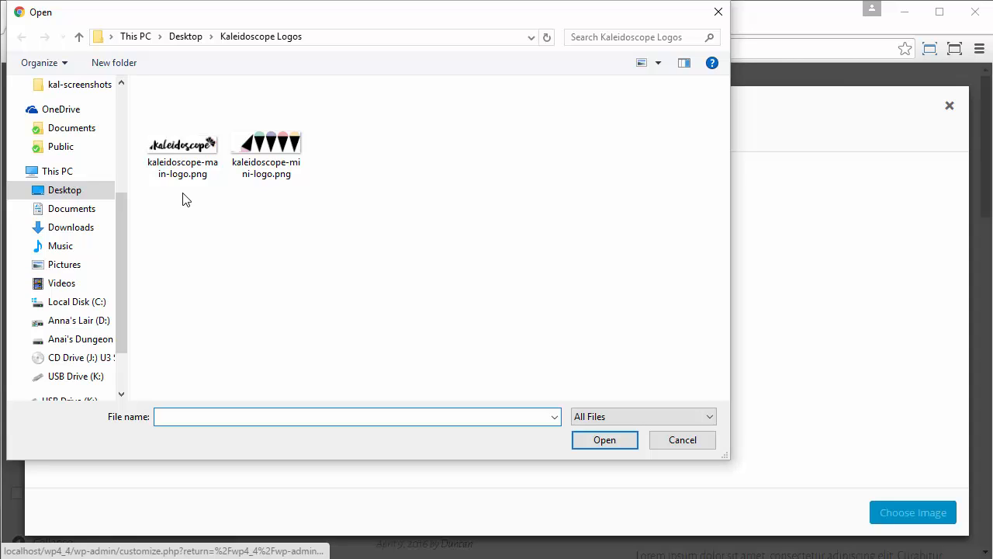
left_click(180, 175)
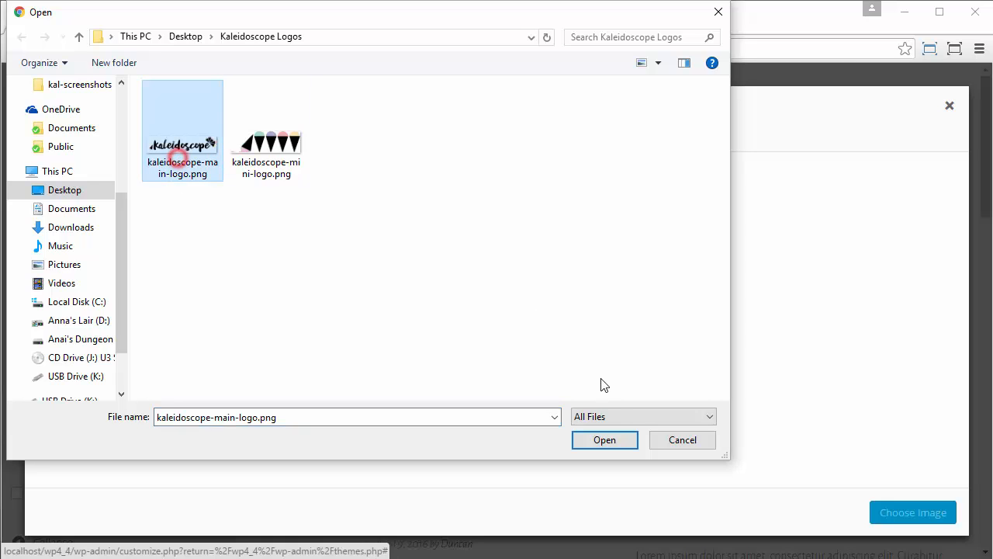
left_click(604, 439)
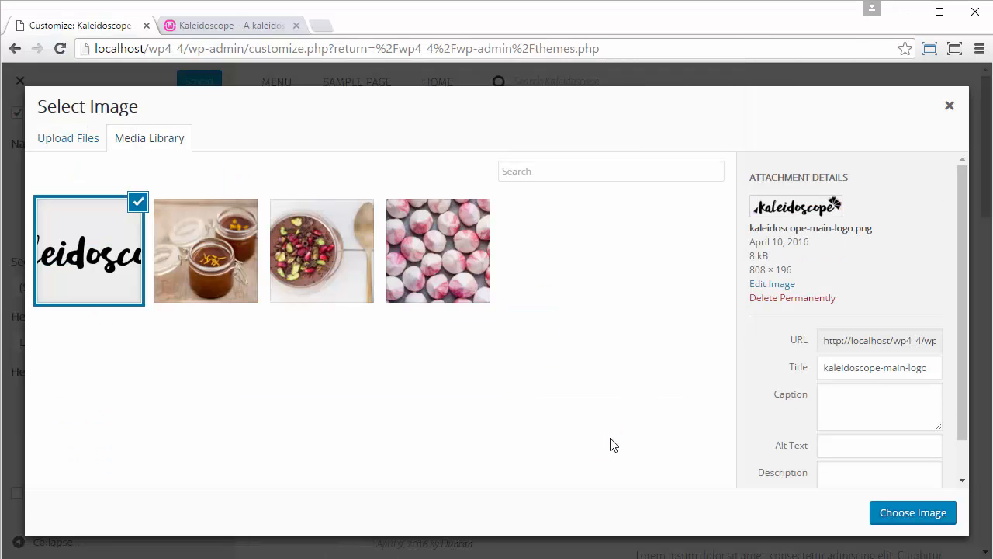
left_click(887, 512)
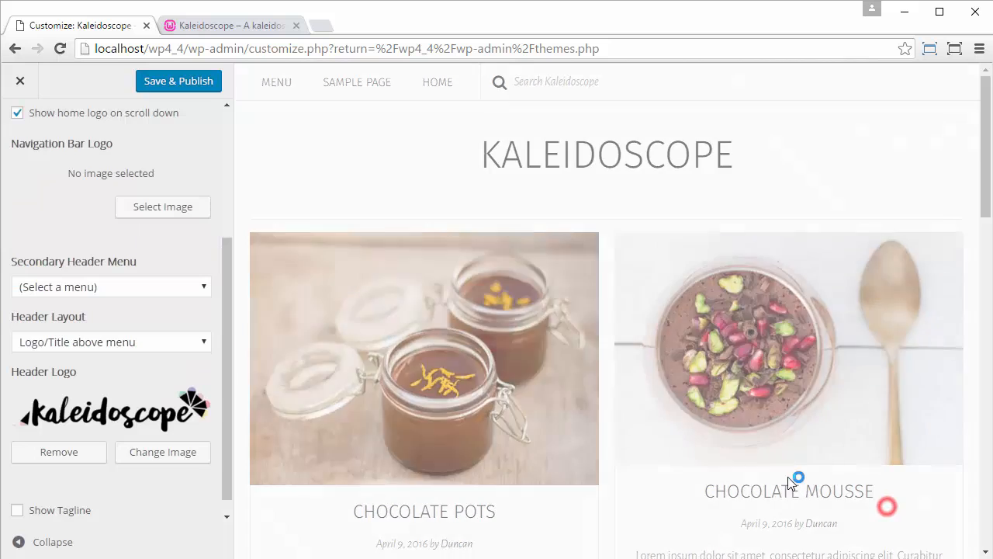
- Mark the header logo as Retina-friendly, briefly preview the tagline but leave it hidden, and publish the header changes
scroll(186, 354, "down", 2)
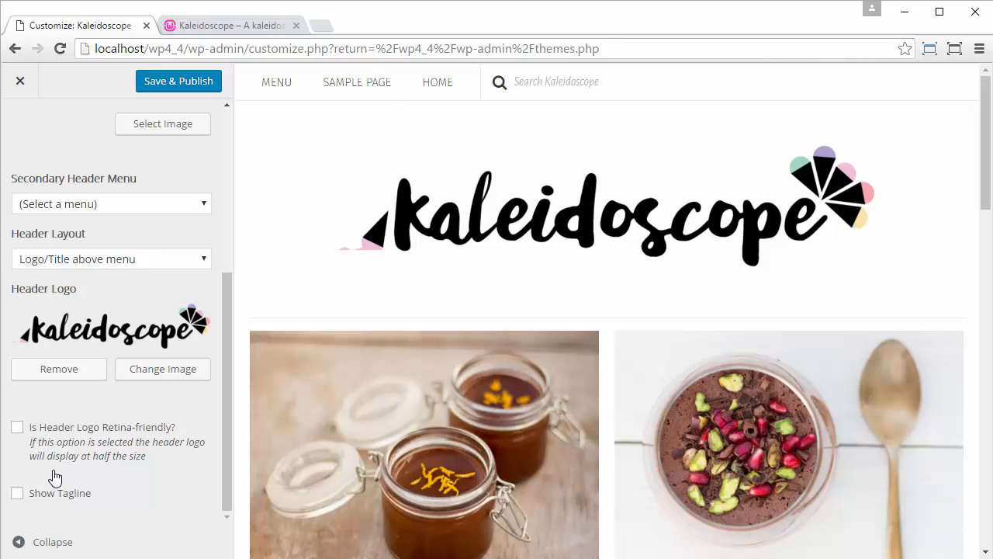
left_click(17, 428)
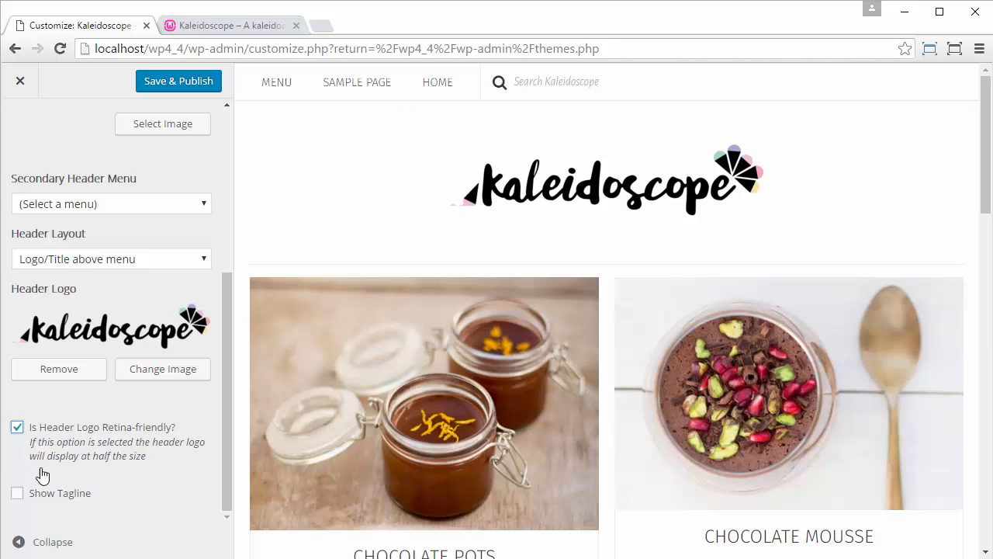
left_click(17, 494)
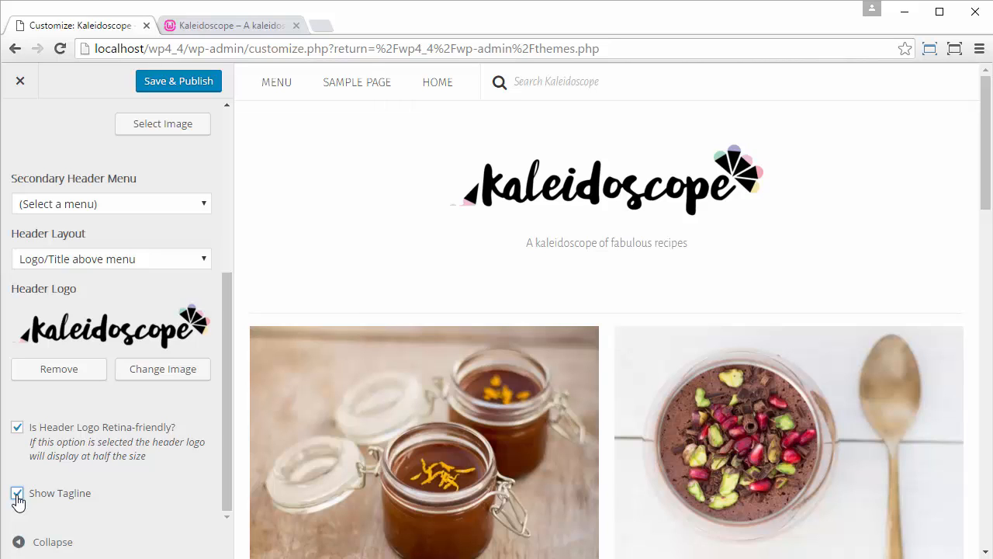
left_click(17, 494)
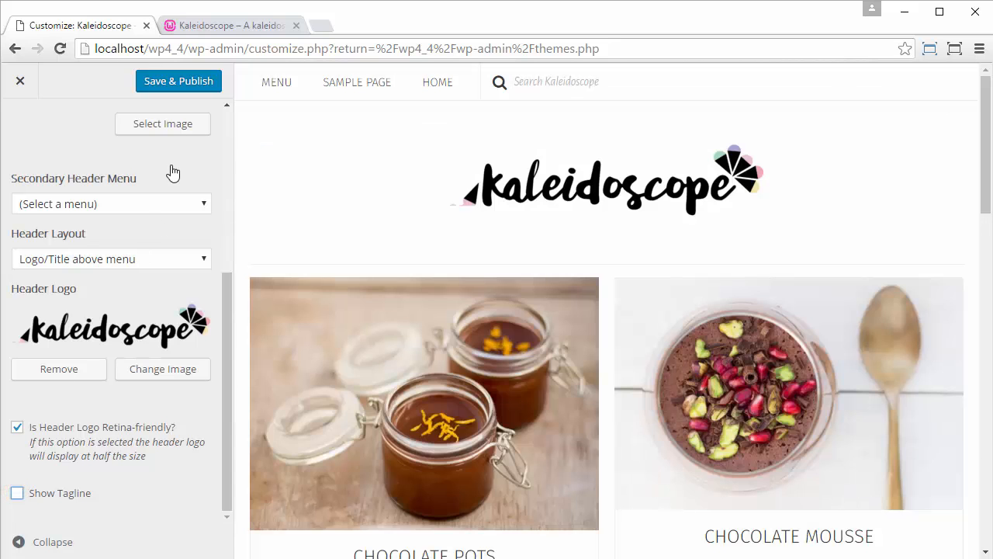
left_click(184, 85)
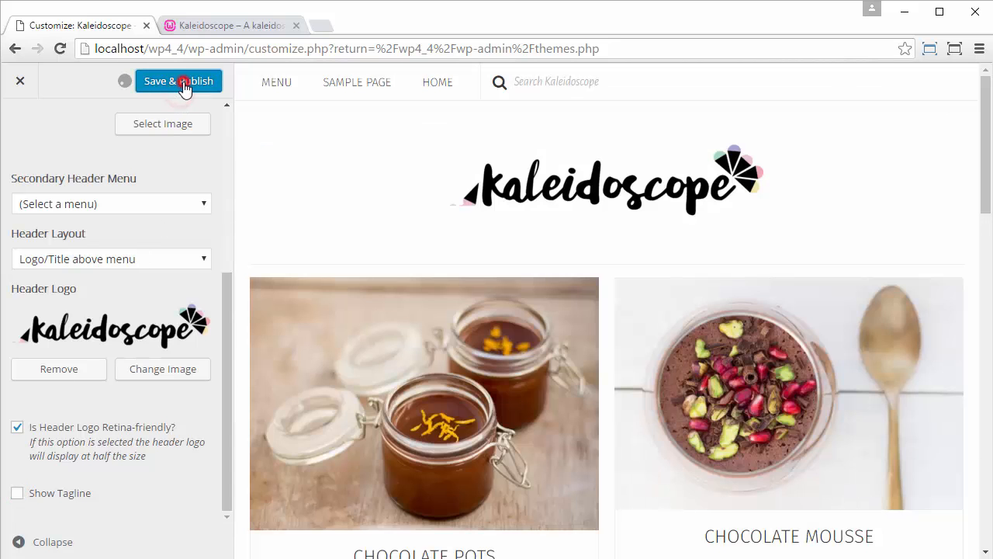
- Reload the live site to check its header logo, and return to the themes page
left_click(198, 26)
left_click(59, 48)
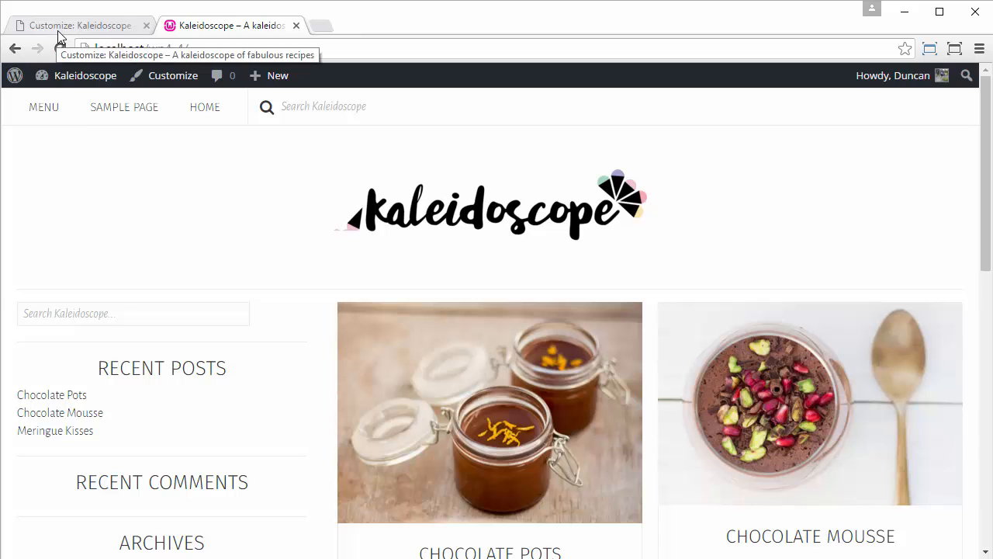
left_click(97, 28)
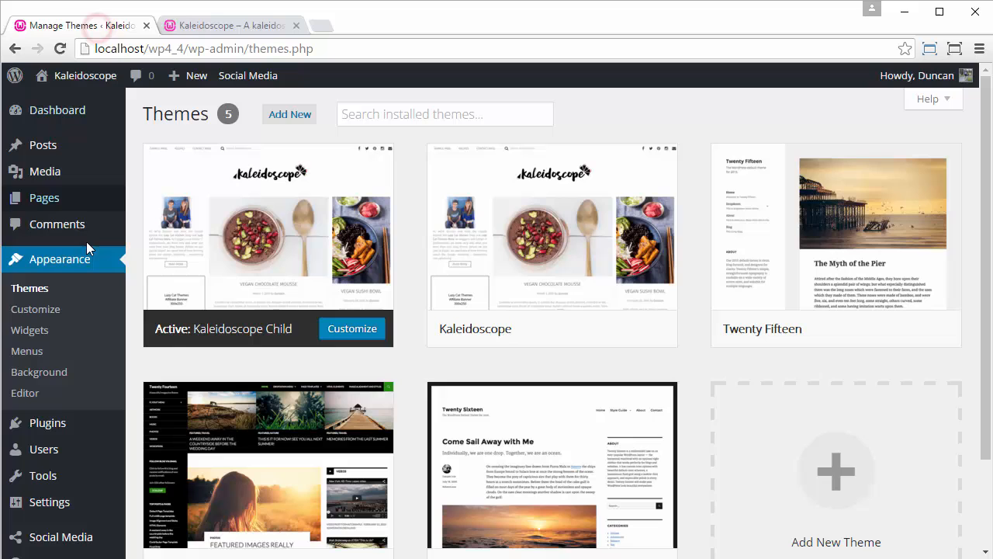
- Open the customizer's Header Settings and find the Navigation Bar Logo setting
left_click(50, 308)
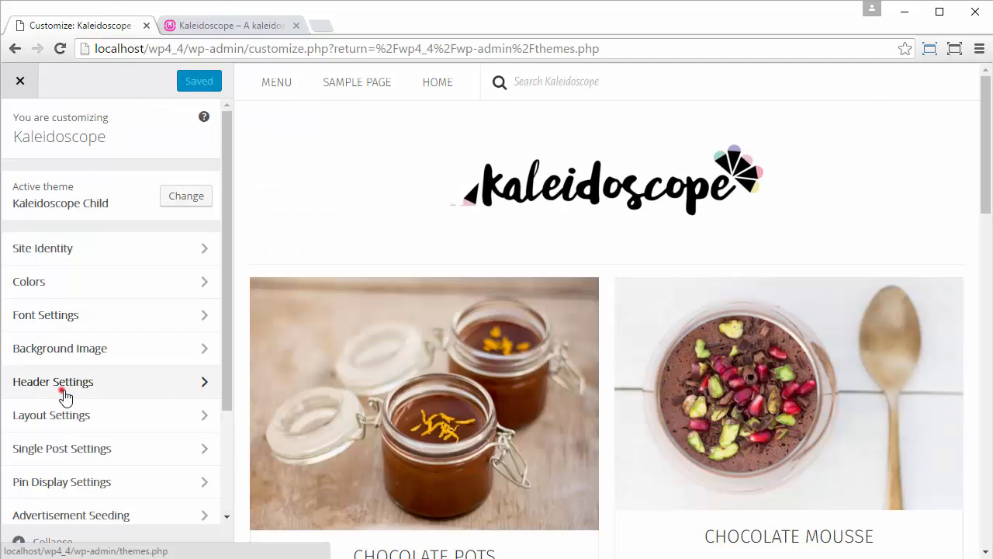
left_click(65, 393)
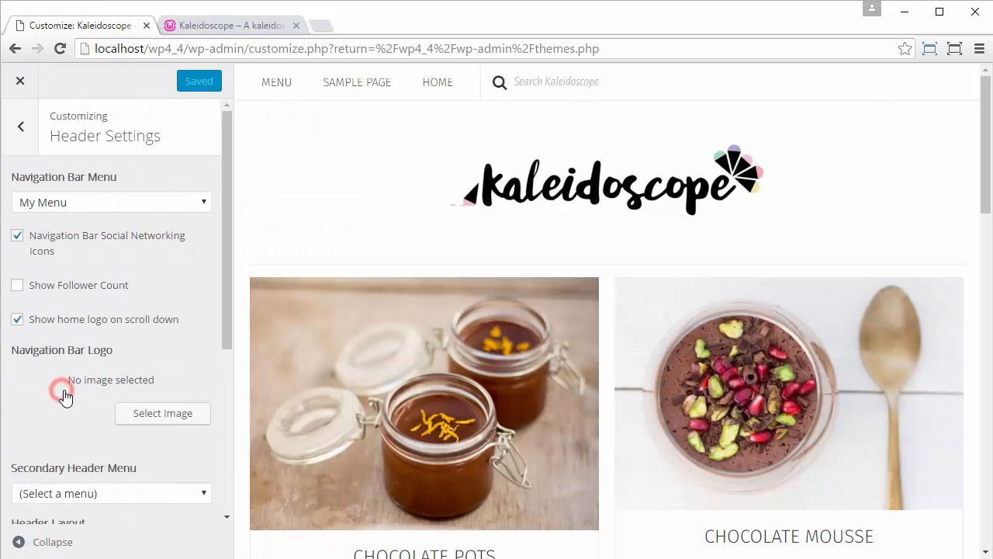
scroll(147, 243, "down", 4)
scroll(146, 244, "down", 1)
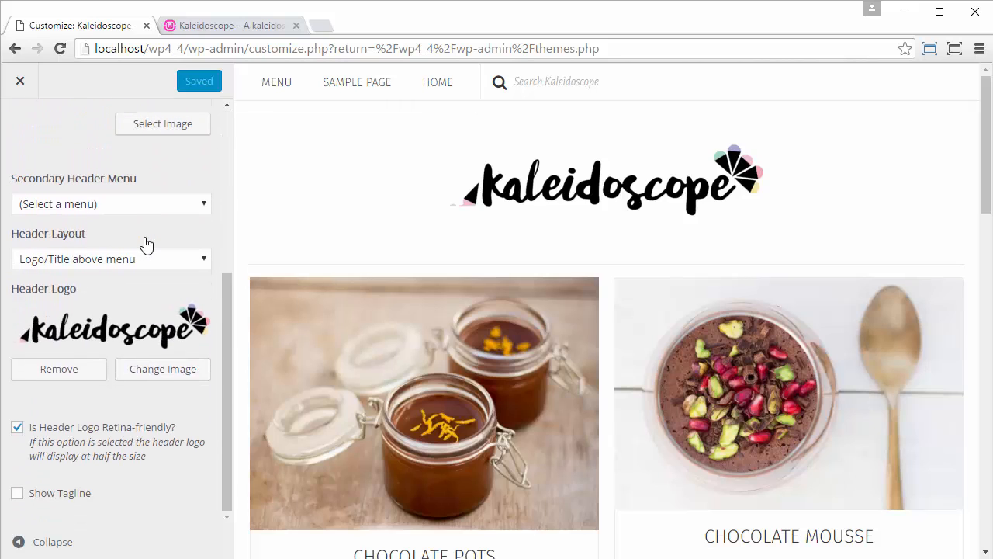
scroll(147, 243, "up", 2)
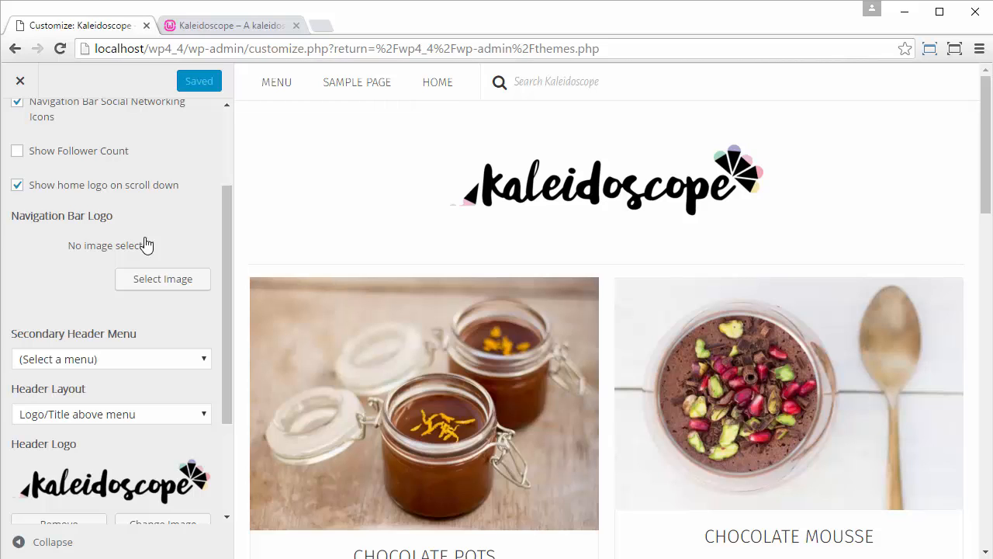
- Upload kaleidoscope-mini-logo.png from the Kaleidoscope Logos folder, choose it as the navigation bar logo, and publish the change
left_click(148, 280)
left_click(68, 137)
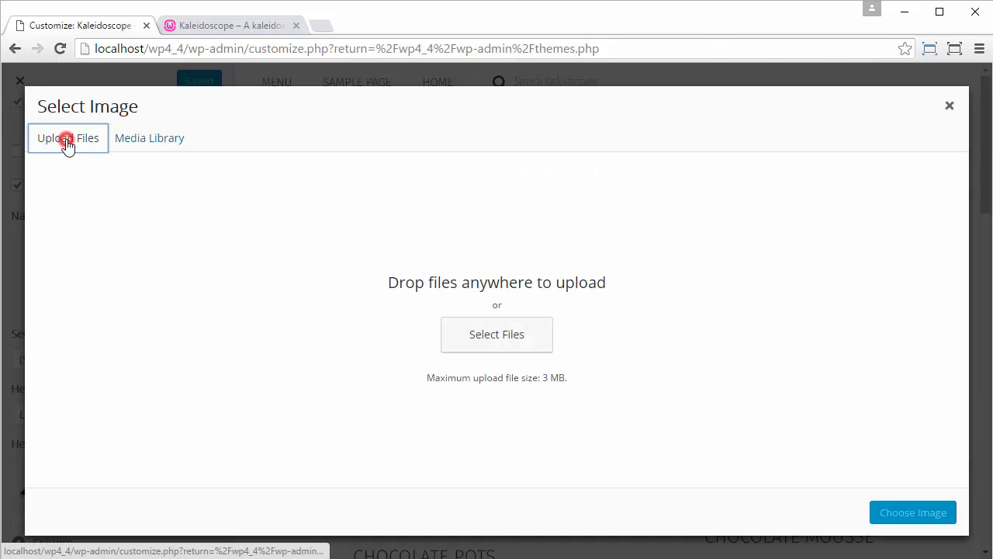
left_click(496, 333)
left_click(266, 137)
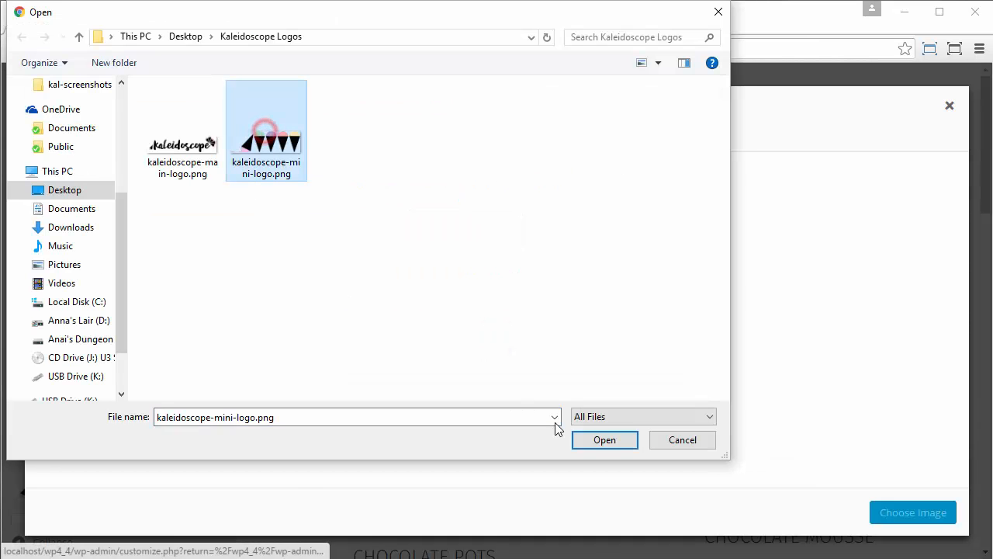
left_click(604, 439)
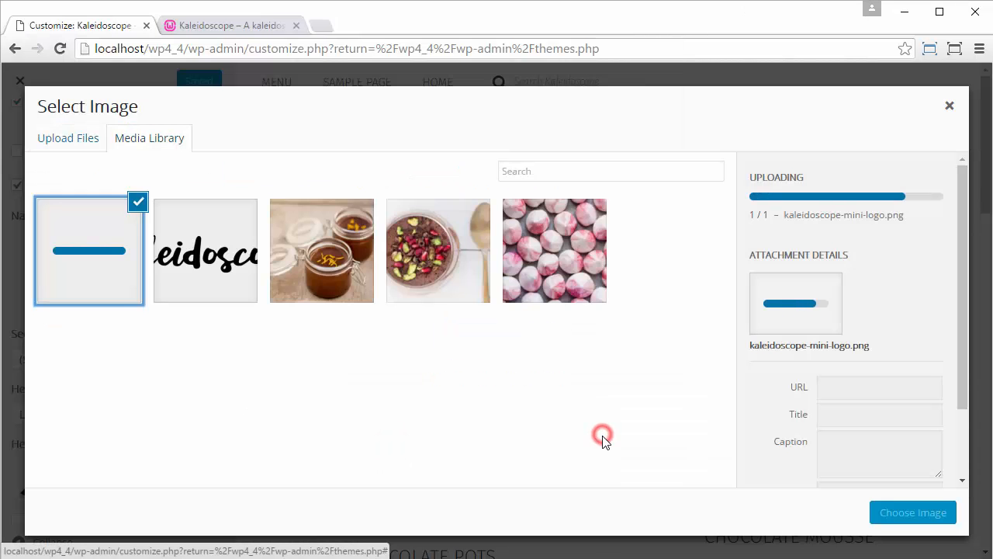
left_click(943, 510)
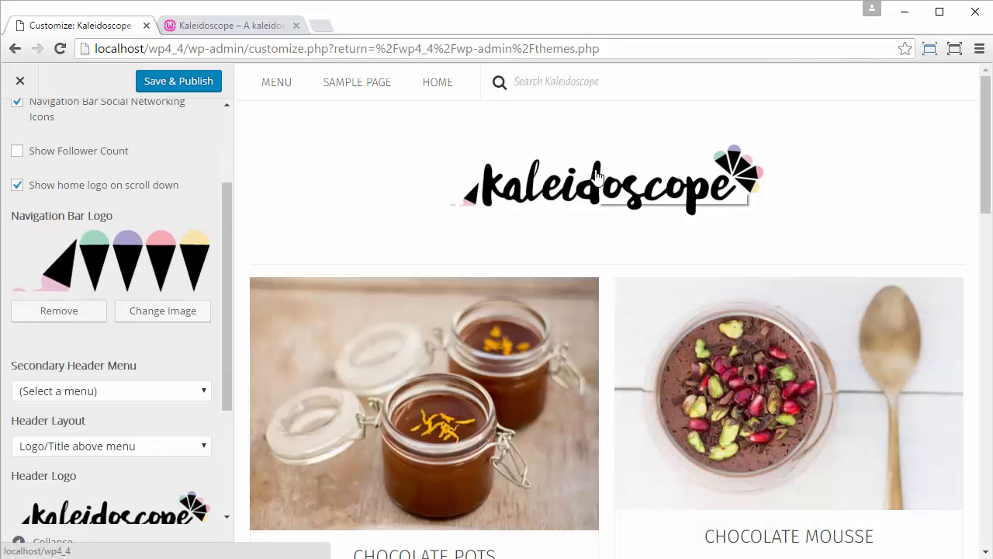
left_click_drag(983, 153, 983, 188)
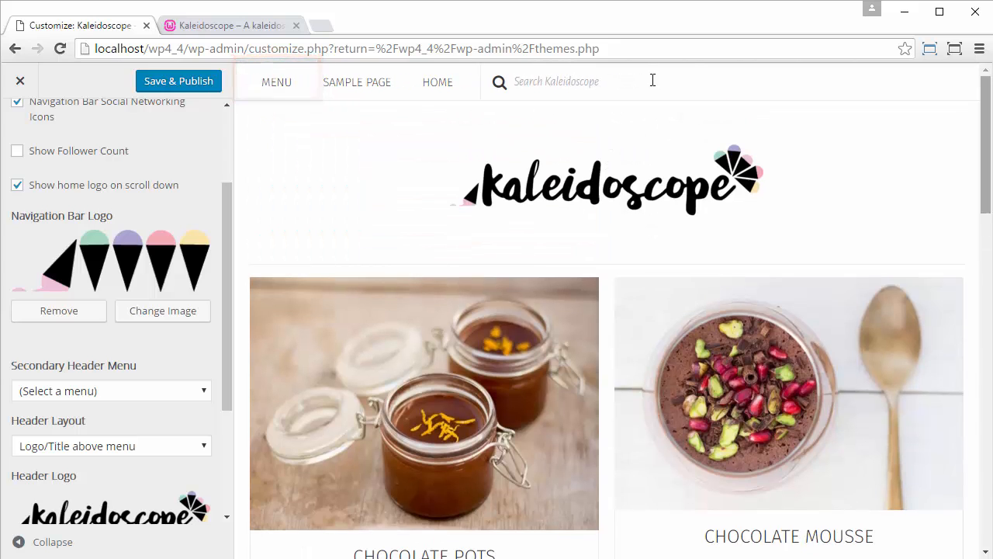
left_click(180, 82)
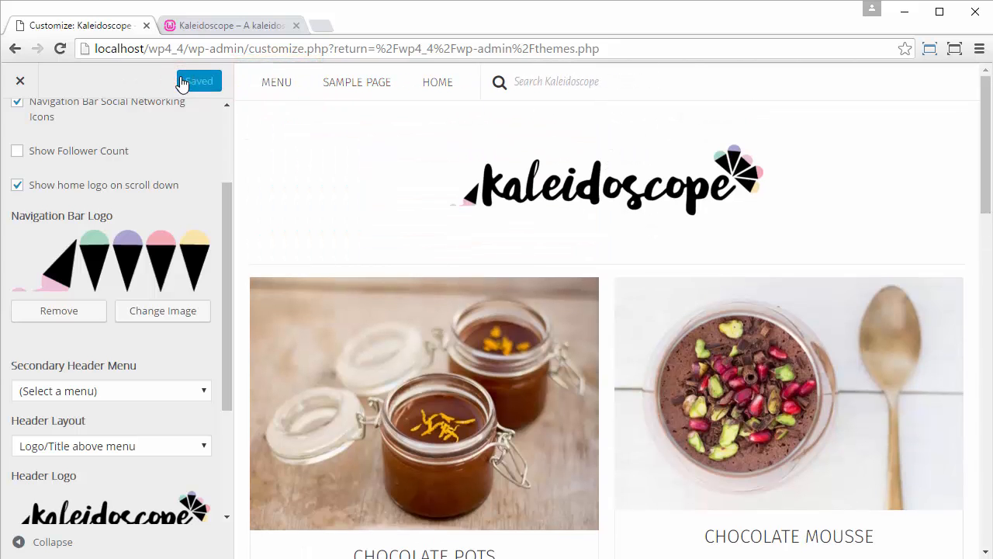
- Leave the customizer and reload the live site in its own browser tab to check the navigation bar logo
left_click(18, 80)
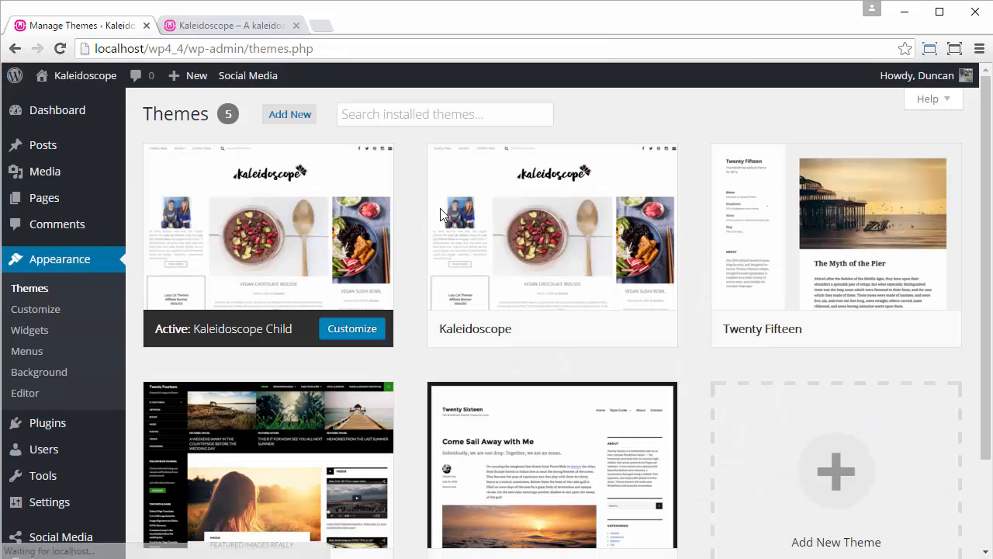
left_click(231, 25)
left_click(62, 48)
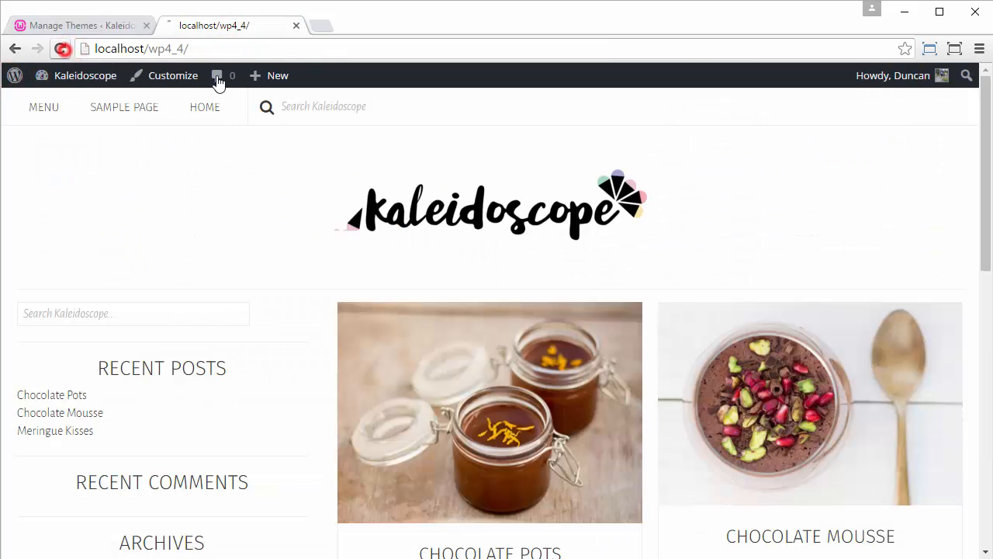